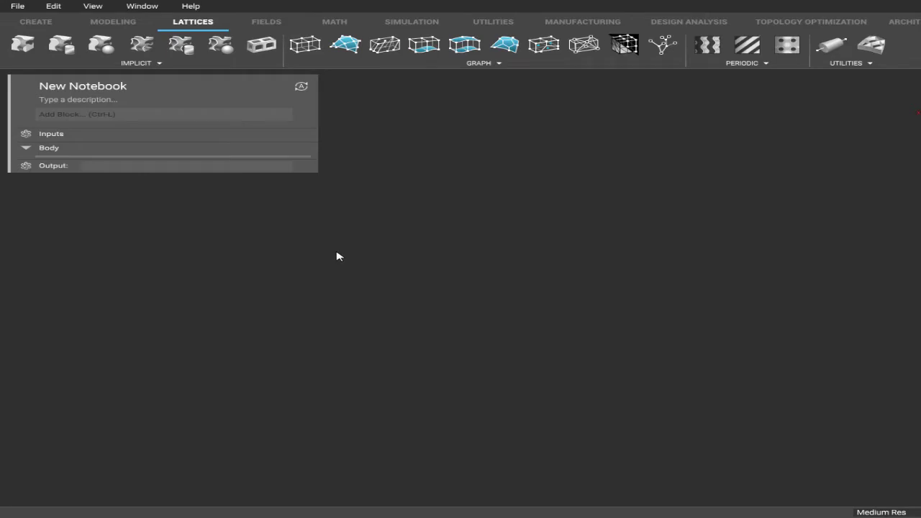
Import 40mmcube.stl from Downloads as a millimetre mesh and view the cube
{"action": "left_click", "coordinate": [18, 7]}
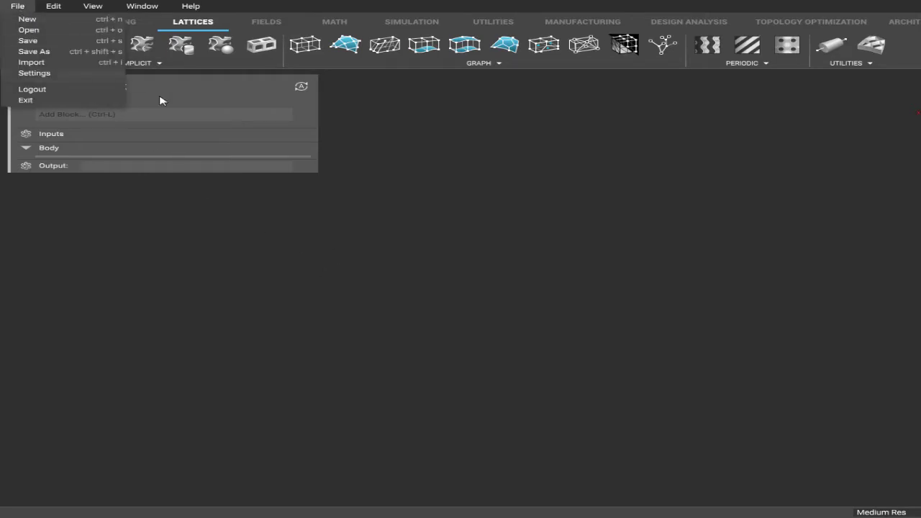
{"action": "left_click", "coordinate": [54, 64]}
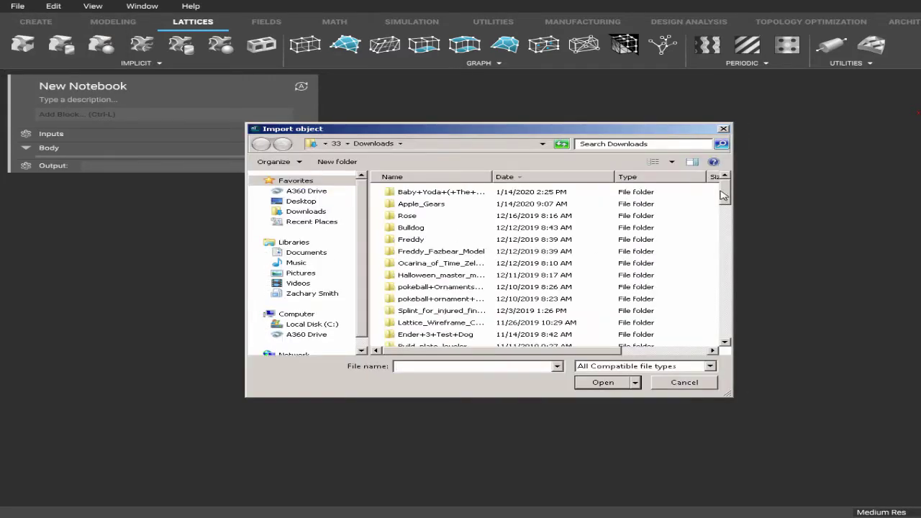
{"action": "left_click_drag", "start_coordinate": [724, 194], "coordinate": [703, 263]}
{"action": "left_click", "coordinate": [430, 248]}
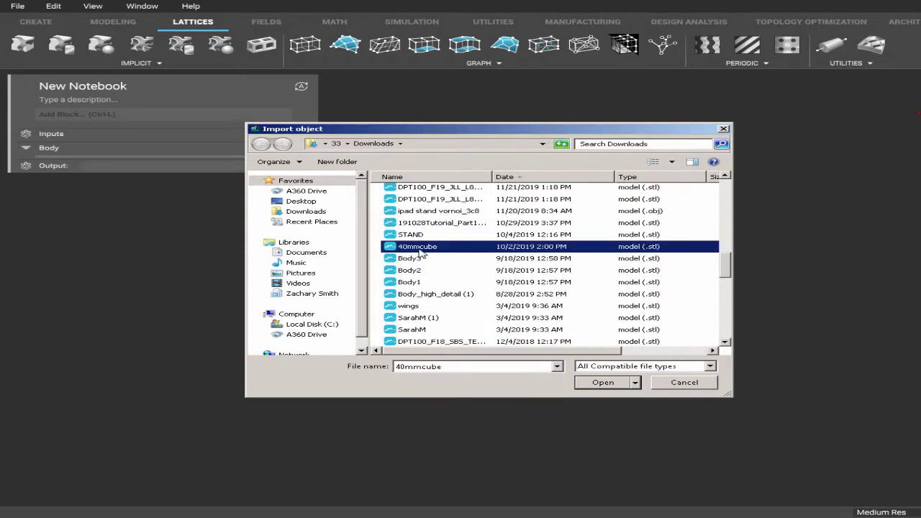
{"action": "left_click", "coordinate": [605, 383]}
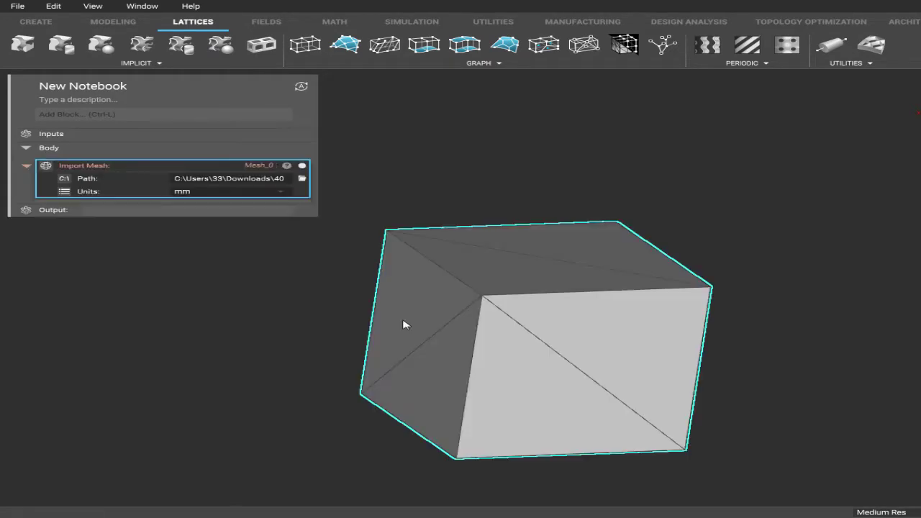
{"action": "right_click_drag", "start_coordinate": [404, 256], "coordinate": [442, 268]}
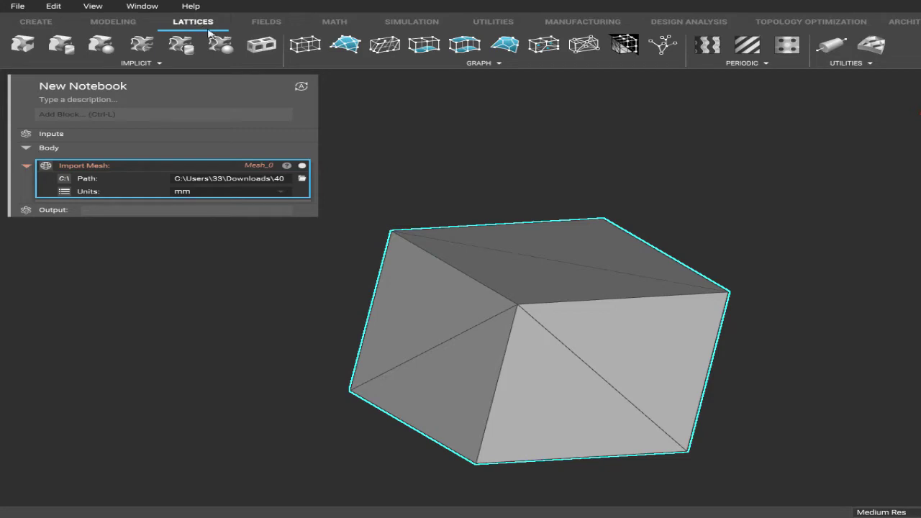
Add a Volume Lattice using the imported cube mesh as its volume, with Kelvin cell unit type
{"action": "left_click", "coordinate": [305, 46]}
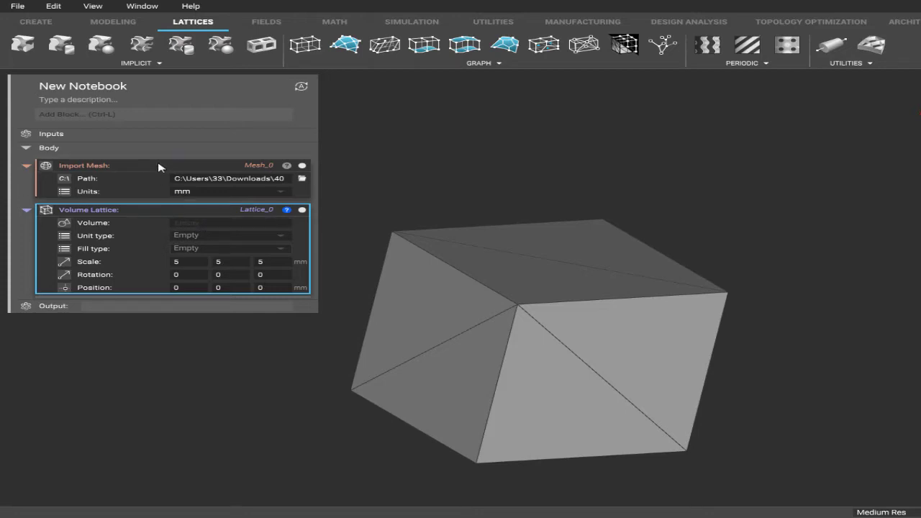
{"action": "left_click_drag", "start_coordinate": [165, 168], "coordinate": [198, 229]}
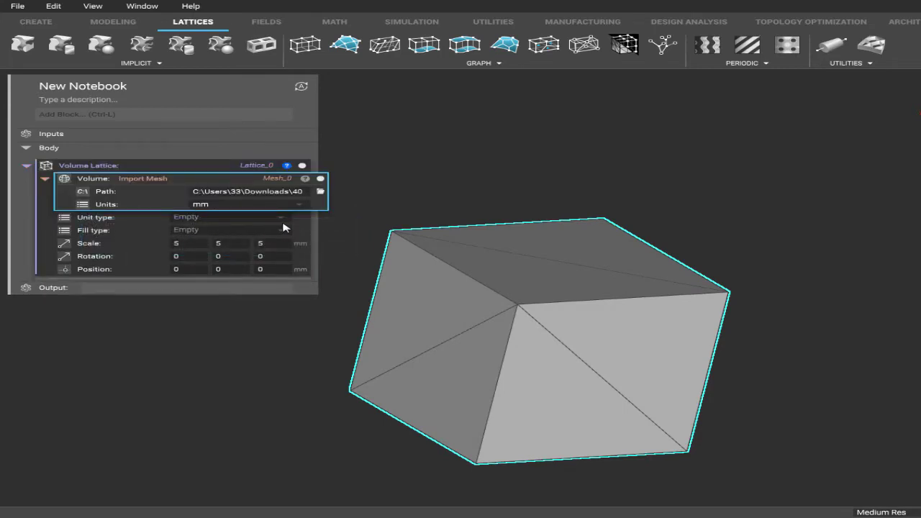
{"action": "left_click", "coordinate": [223, 219]}
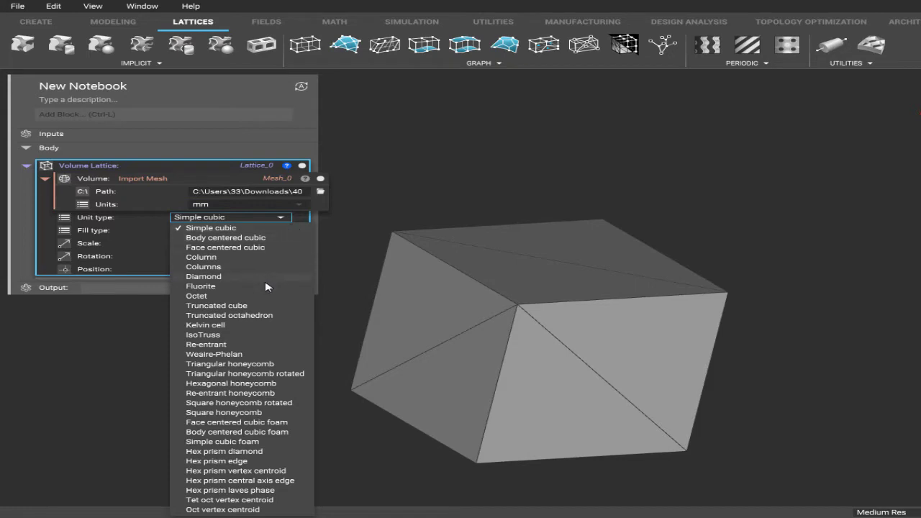
{"action": "left_click", "coordinate": [261, 326]}
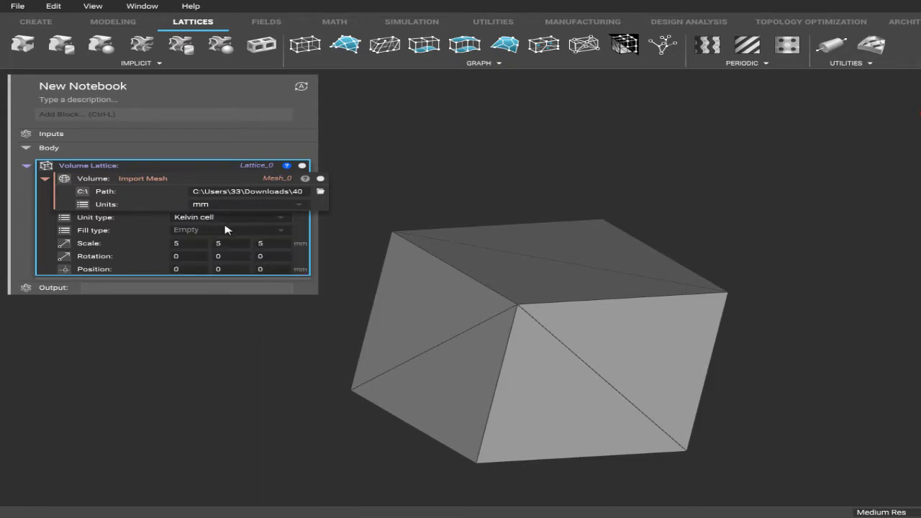
{"action": "left_click", "coordinate": [232, 218]}
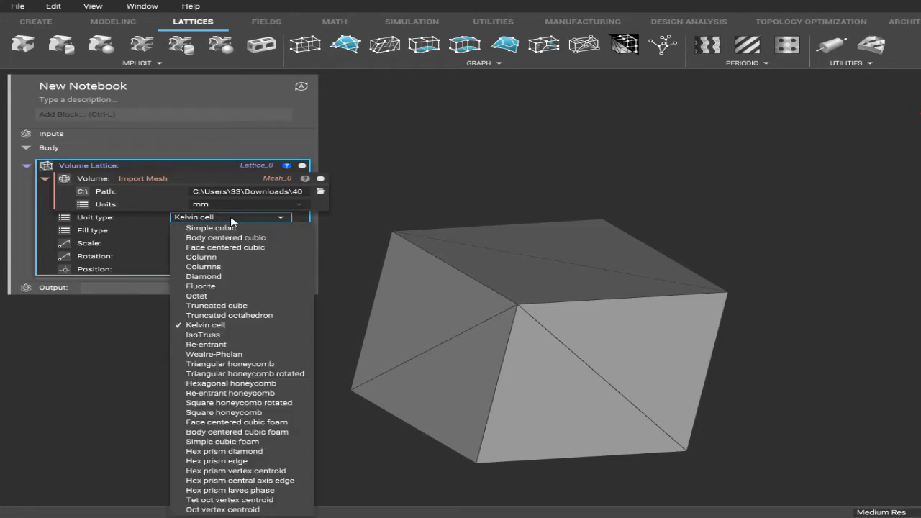
{"action": "left_click", "coordinate": [231, 218]}
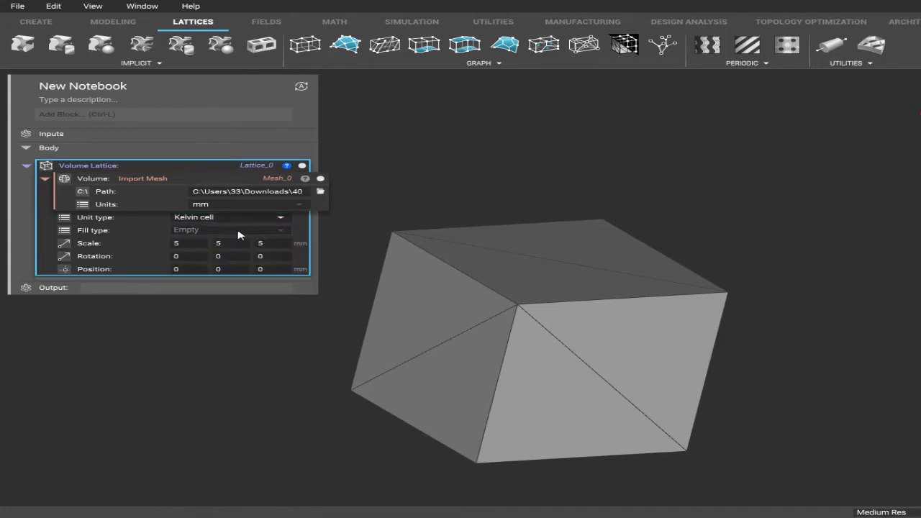
{"action": "left_click", "coordinate": [240, 232]}
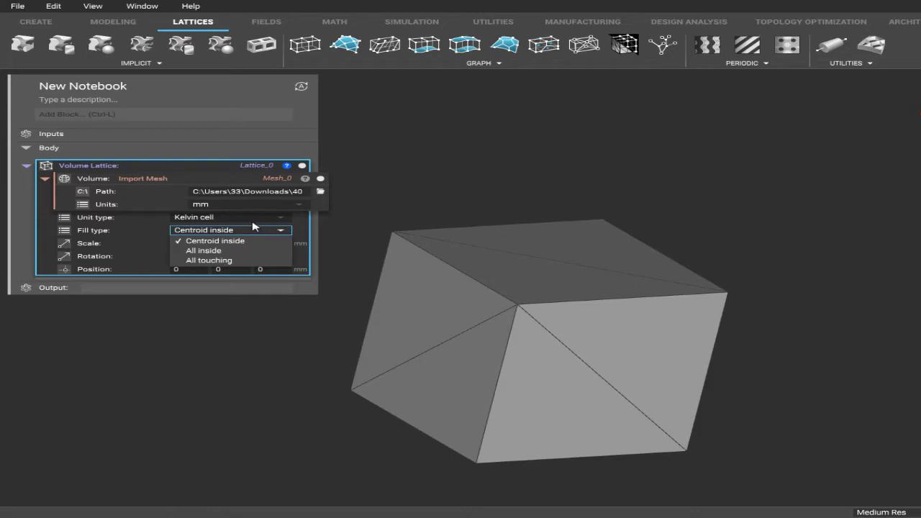
Set the lattice fill type to All touching and inspect the Kelvin lattice around the cube
{"action": "left_click", "coordinate": [241, 261]}
{"action": "mouse_move", "coordinate": [502, 265]}
{"action": "right_mouse_down"}
{"action": "mouse_move", "coordinate": [362, 209]}
{"action": "mouse_move", "coordinate": [356, 194]}
{"action": "mouse_move", "coordinate": [507, 254]}
{"action": "right_mouse_up"}
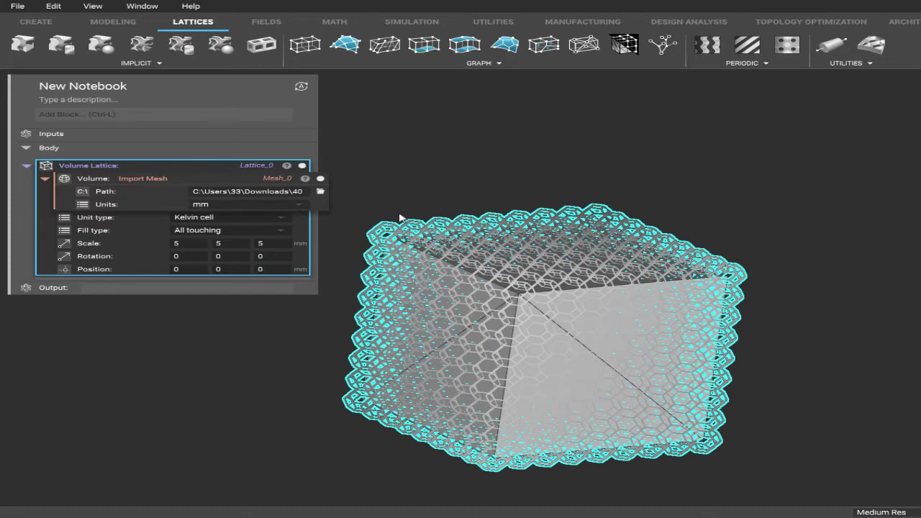
{"action": "right_click_drag", "start_coordinate": [518, 254], "coordinate": [470, 231]}
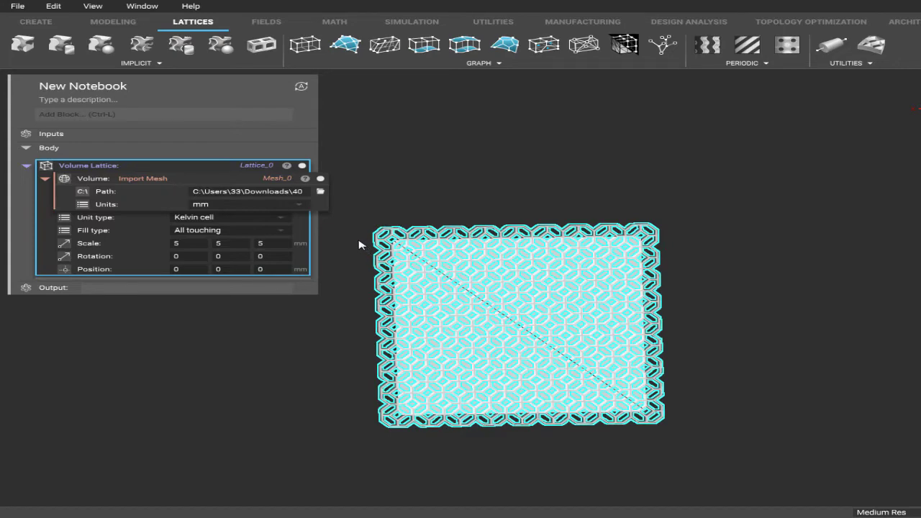
{"action": "right_click_drag", "start_coordinate": [359, 244], "coordinate": [245, 144]}
Add a Trim Lattice block by searching 'trim' in the block search
{"action": "left_click", "coordinate": [132, 116]}
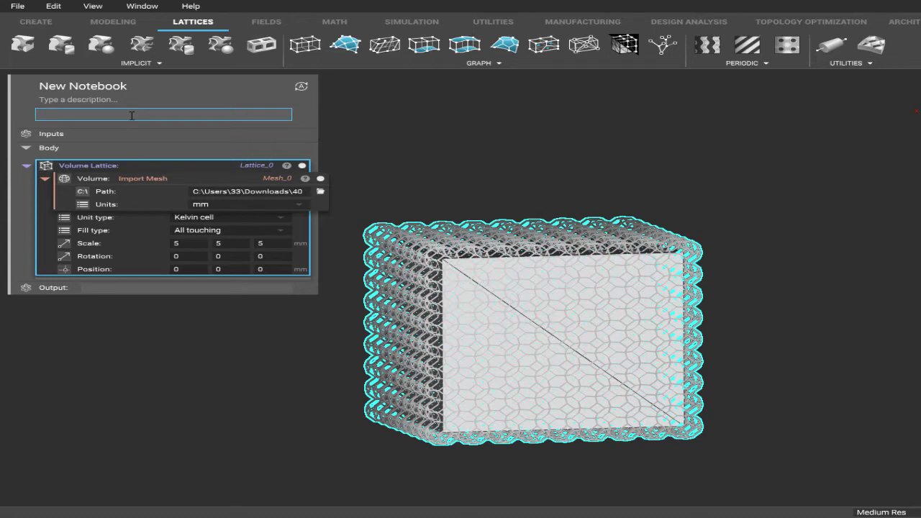
{"action": "type", "text": "trim"}
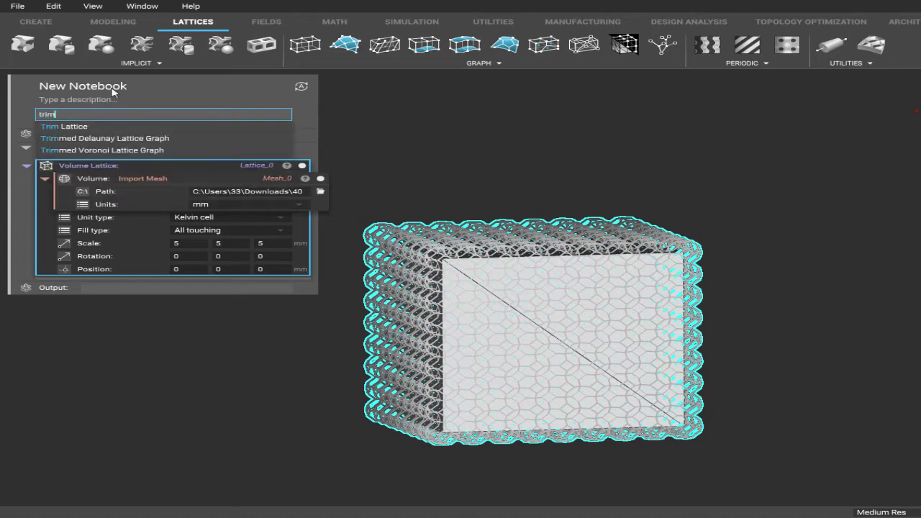
{"action": "left_click", "coordinate": [140, 127]}
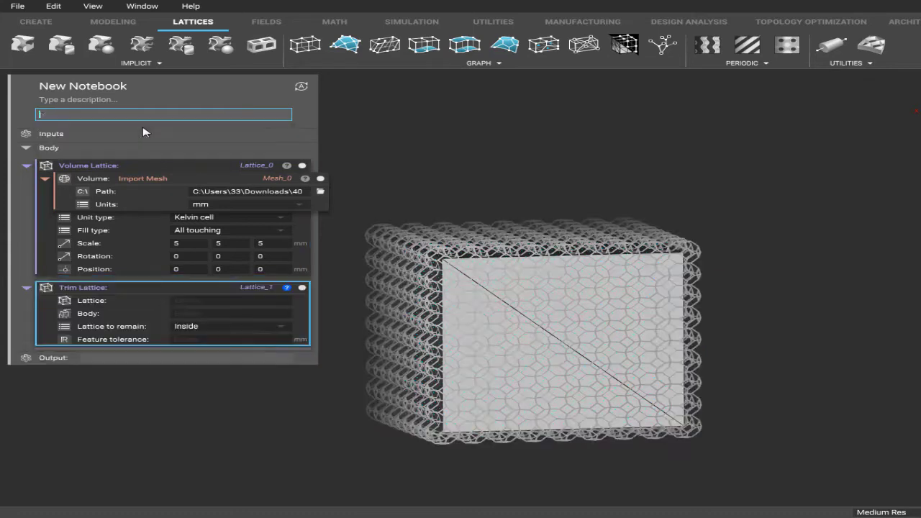
{"action": "left_click", "coordinate": [25, 166]}
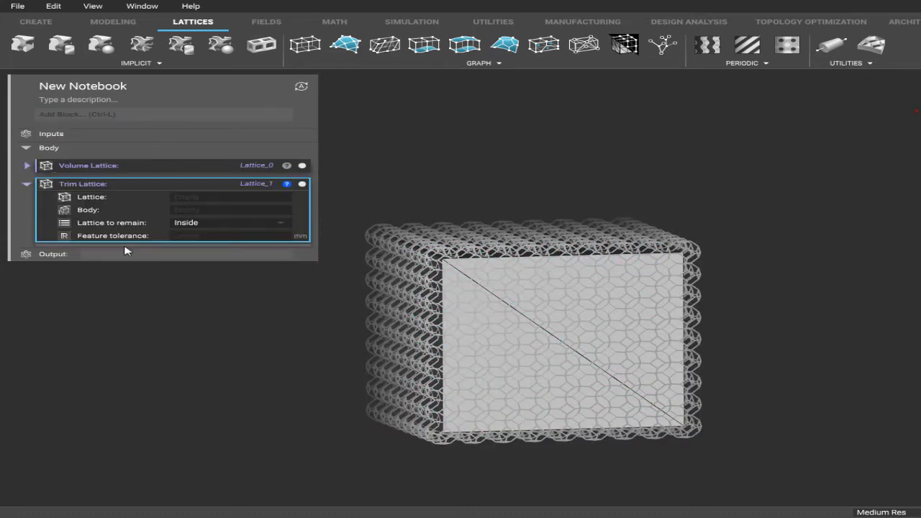
Set the Trim Lattice's Lattice to Lattice_0 and its Body to Mesh_0
{"action": "left_click", "coordinate": [222, 198]}
{"action": "type", "text": "latt"}
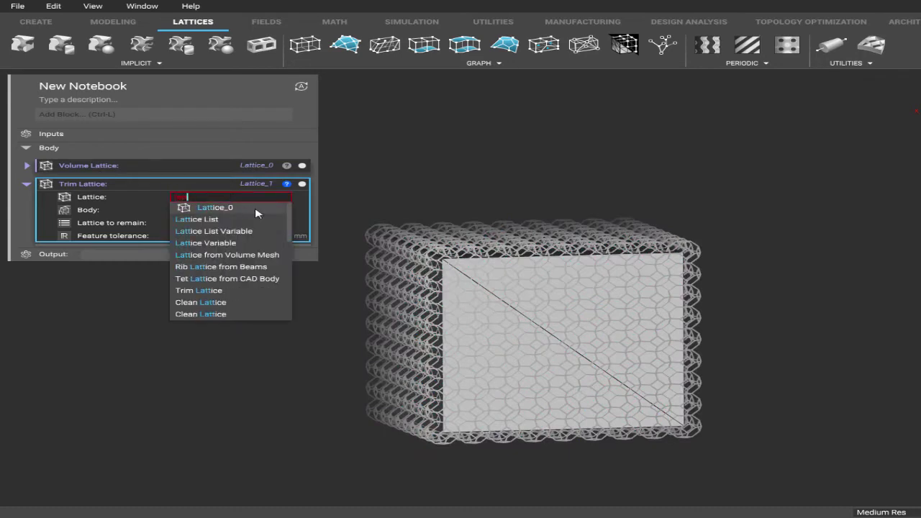
{"action": "left_click", "coordinate": [257, 212]}
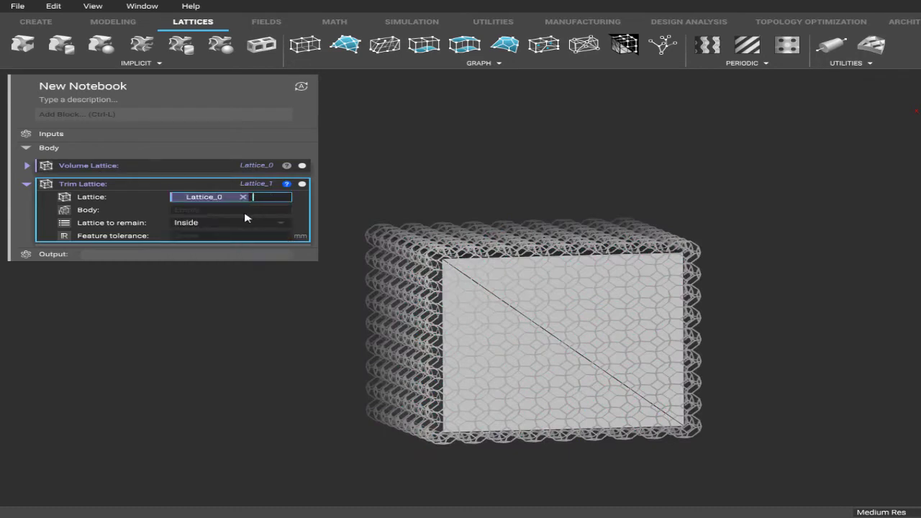
{"action": "left_click", "coordinate": [26, 166]}
{"action": "left_click", "coordinate": [232, 316]}
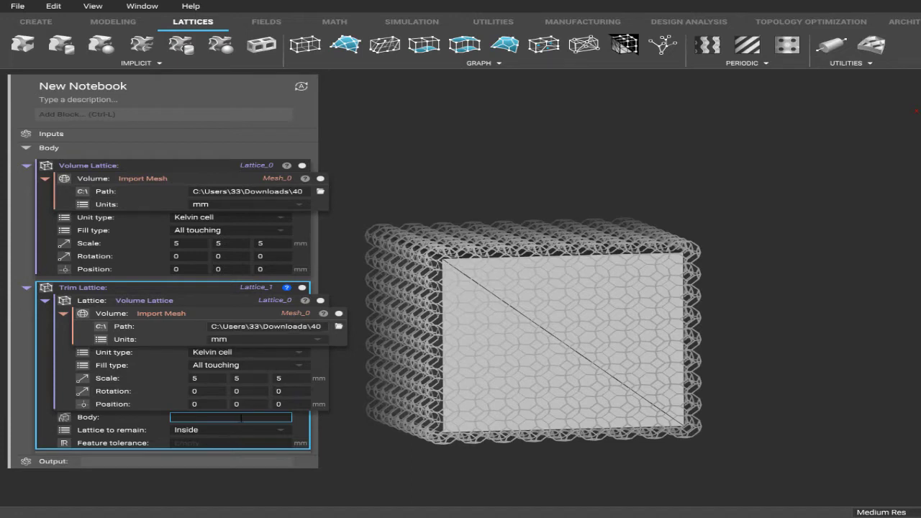
{"action": "type", "text": "mesh"}
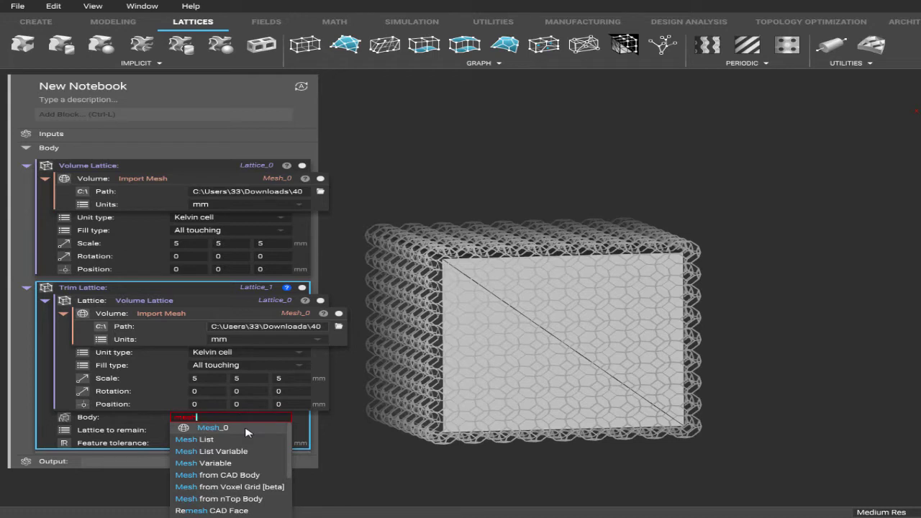
{"action": "left_click", "coordinate": [246, 432]}
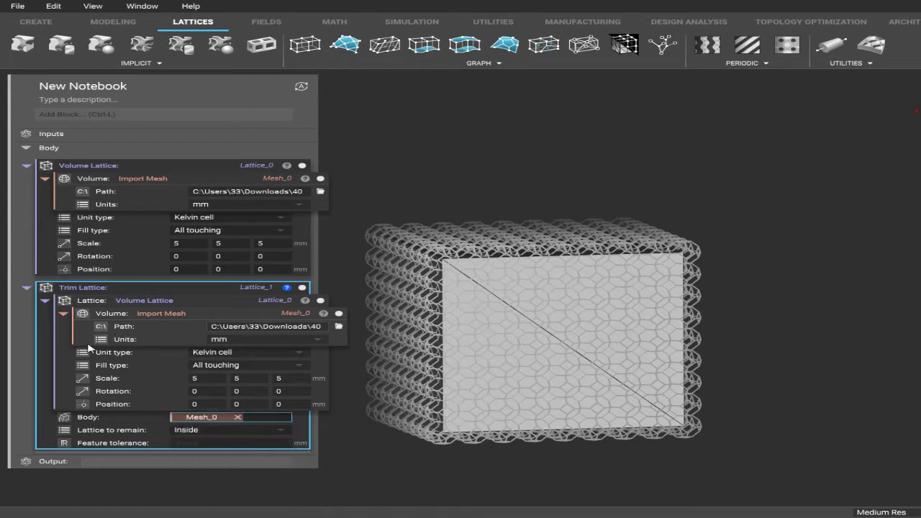
Keep the lattice Inside the body and set the feature tolerance to 1 mm
{"action": "left_click", "coordinate": [46, 301]}
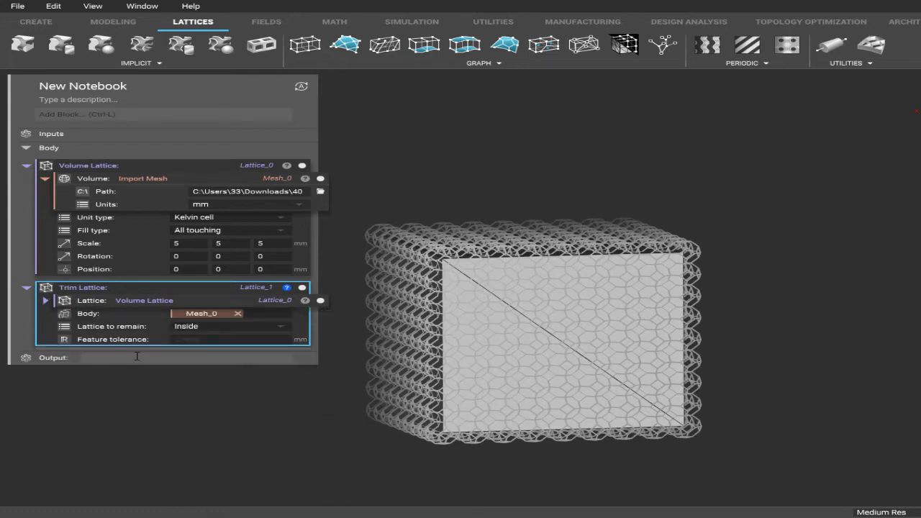
{"action": "left_click", "coordinate": [226, 329]}
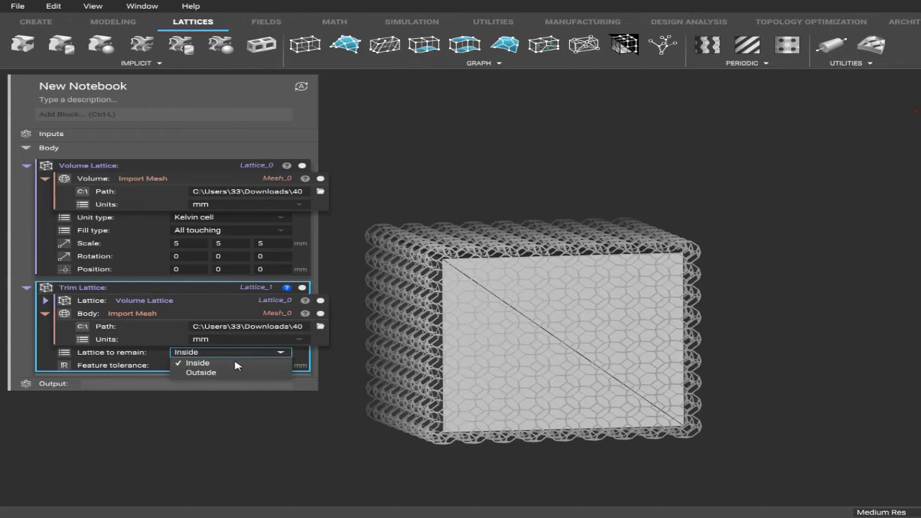
{"action": "left_click", "coordinate": [235, 363]}
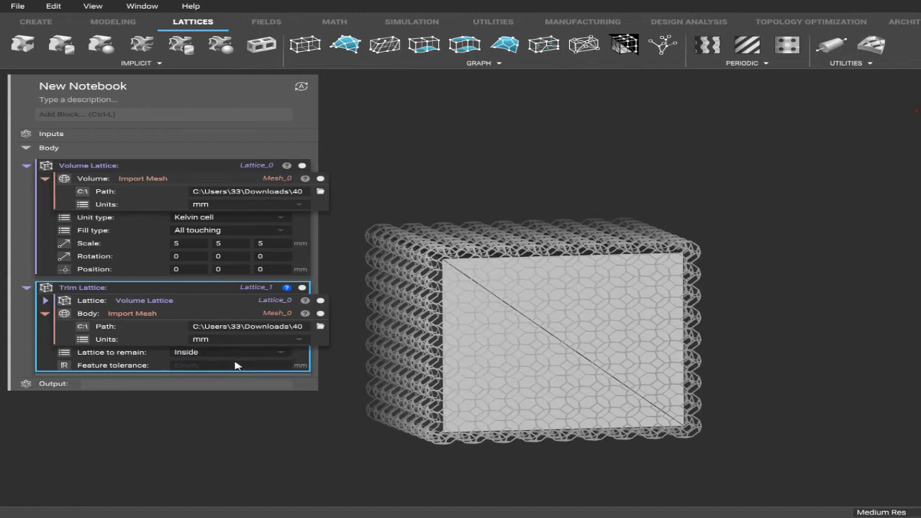
{"action": "left_click", "coordinate": [236, 366]}
{"action": "type", "text": "1"}
{"action": "key", "text": "Return"}
Collapse both lattice blocks and hide the untrimmed Volume Lattice
{"action": "left_click", "coordinate": [26, 165]}
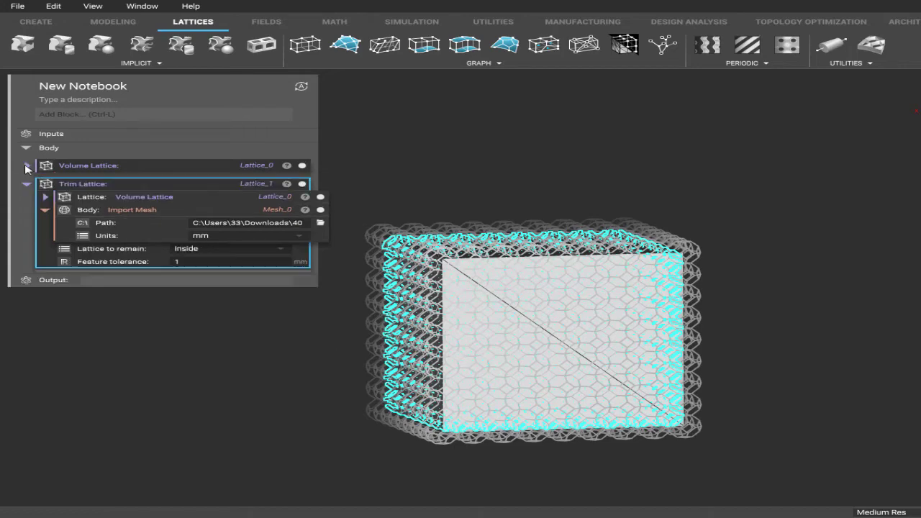
{"action": "left_click", "coordinate": [26, 184]}
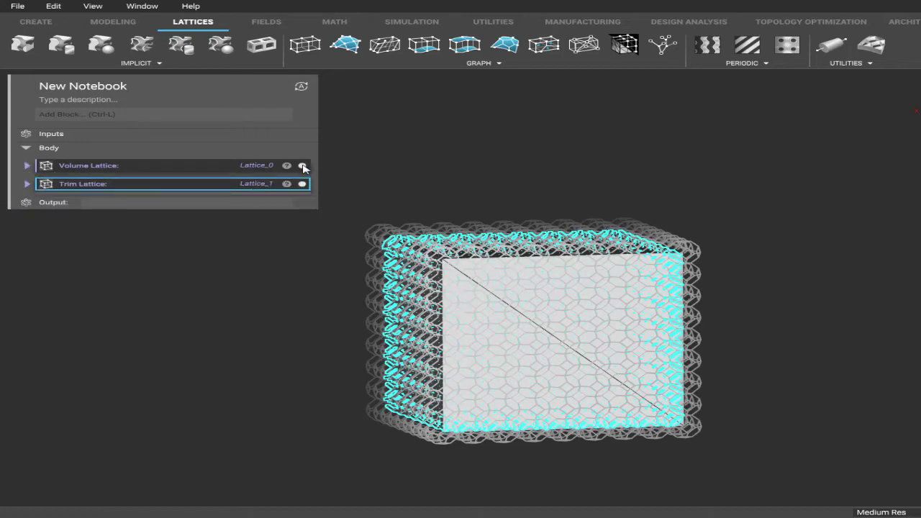
{"action": "left_click", "coordinate": [302, 166]}
{"action": "right_click_drag", "start_coordinate": [403, 292], "coordinate": [659, 421]}
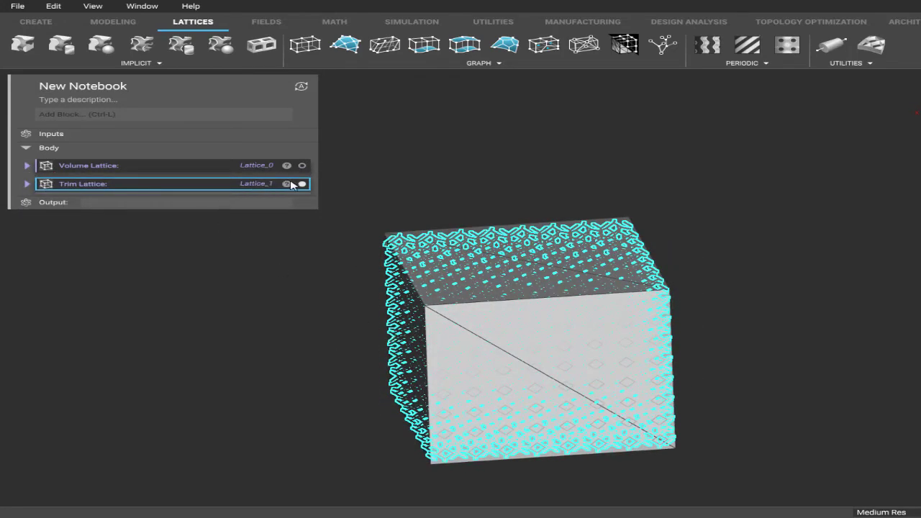
Hide the imported cube body, comparing the trimmed lattice with and without it
{"action": "left_click", "coordinate": [27, 183]}
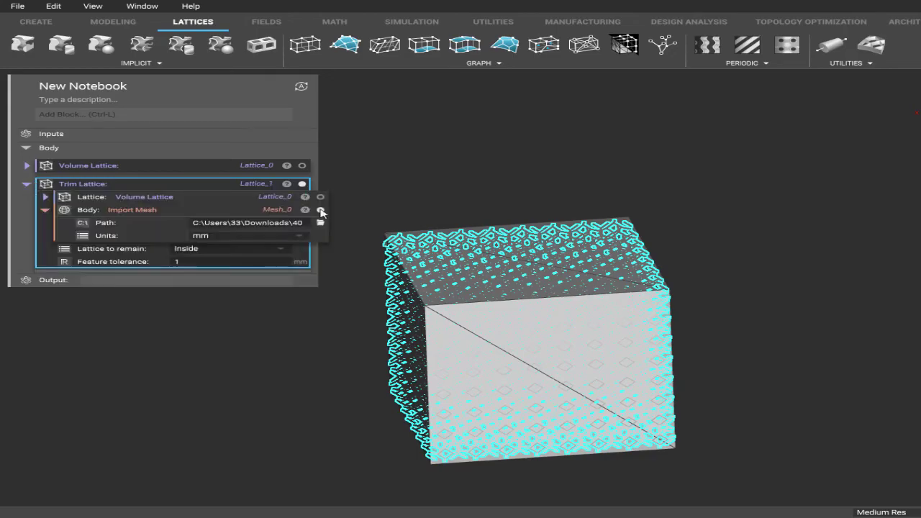
{"action": "left_click", "coordinate": [321, 209]}
{"action": "right_click_drag", "start_coordinate": [532, 295], "coordinate": [284, 241]}
{"action": "right_click_drag", "start_coordinate": [386, 248], "coordinate": [358, 211]}
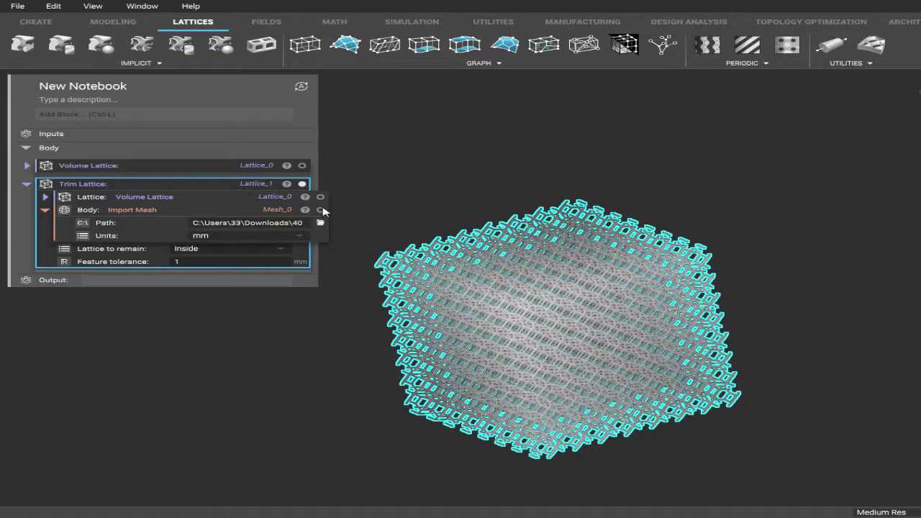
{"action": "left_click", "coordinate": [321, 209]}
{"action": "right_click_drag", "start_coordinate": [556, 273], "coordinate": [446, 238]}
{"action": "left_click", "coordinate": [321, 210]}
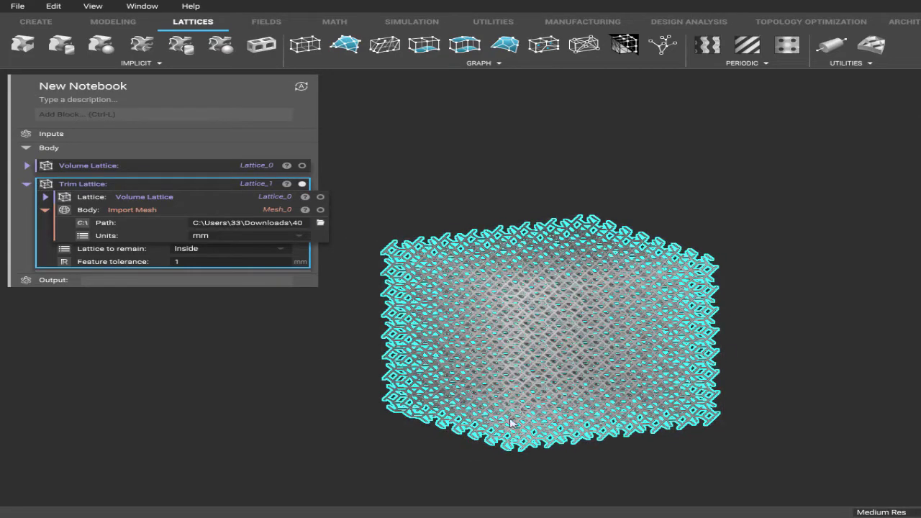
{"action": "right_click_drag", "start_coordinate": [513, 422], "coordinate": [516, 374]}
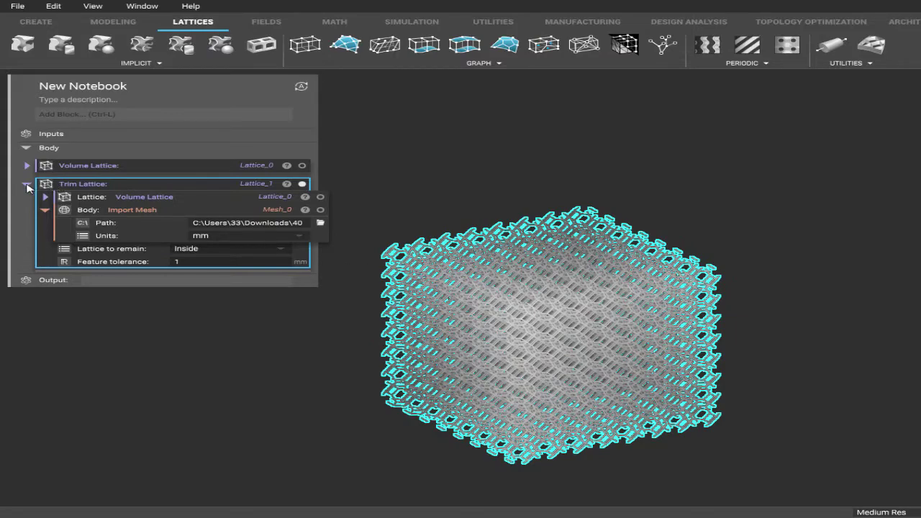
Collapse the Trim Lattice block and zoom the view in and out
{"action": "left_click", "coordinate": [27, 185]}
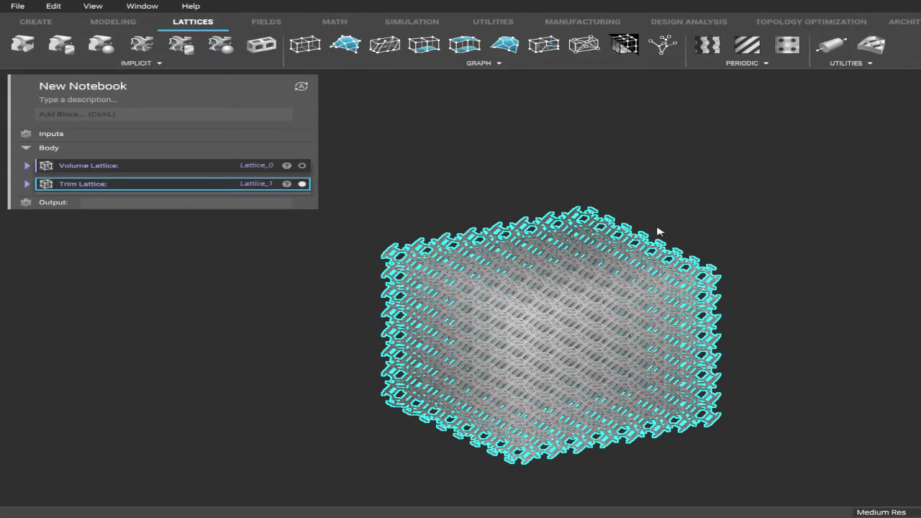
{"action": "scroll", "coordinate": [486, 321], "scroll_direction": "up", "scroll_amount": 5}
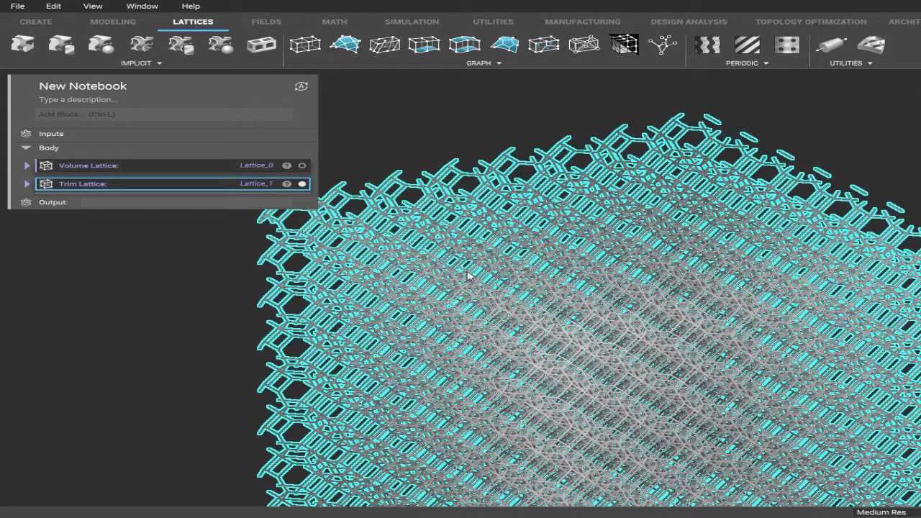
{"action": "scroll", "coordinate": [466, 270], "scroll_direction": "down", "scroll_amount": 5}
{"action": "scroll", "coordinate": [539, 302], "scroll_direction": "up", "scroll_amount": 6}
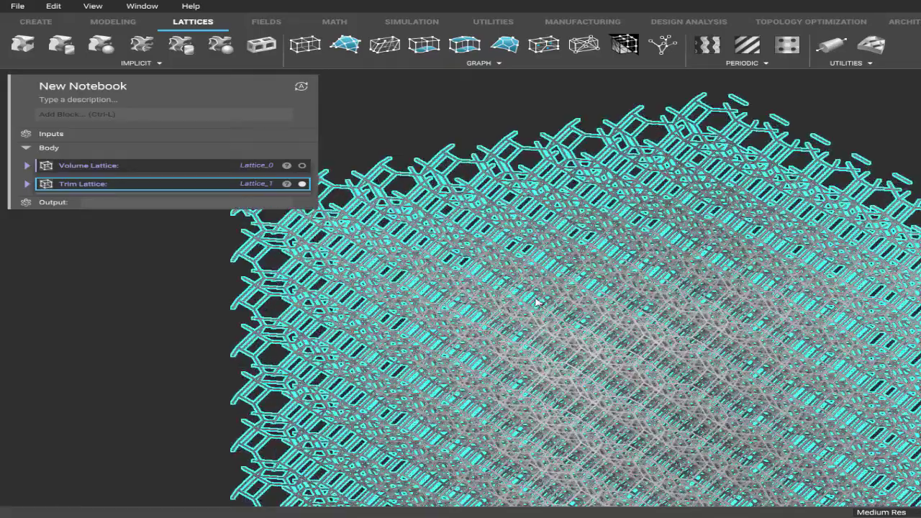
{"action": "scroll", "coordinate": [536, 302], "scroll_direction": "down", "scroll_amount": 5}
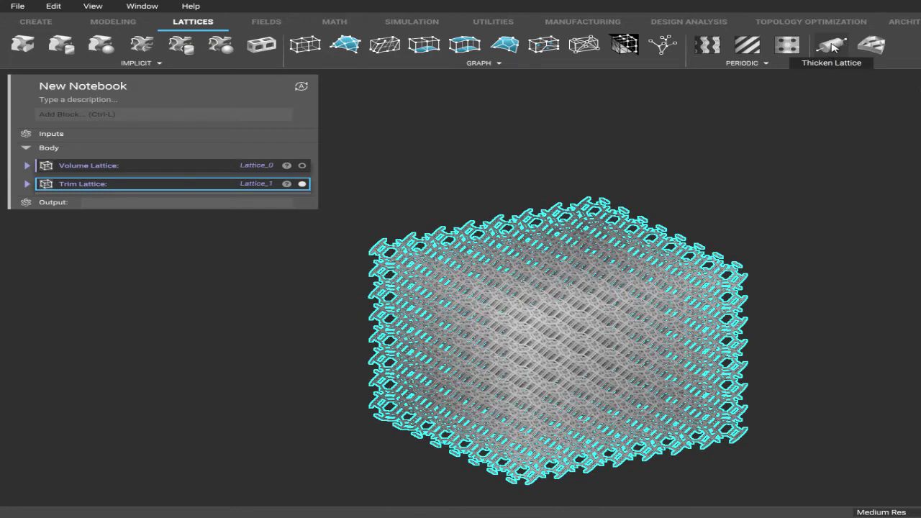
Add a Thicken Lattice block taking the trimmed Lattice_1 as its lattice
{"action": "left_click", "coordinate": [832, 46]}
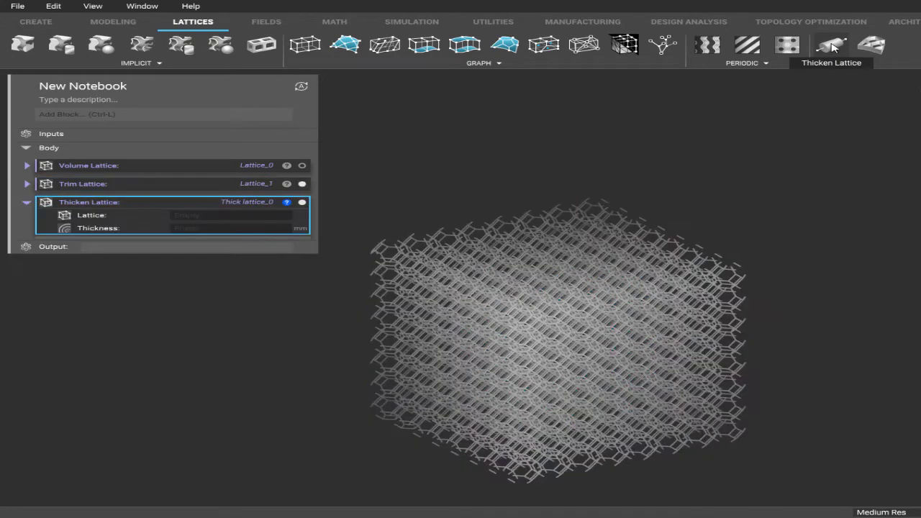
{"action": "left_click", "coordinate": [255, 216]}
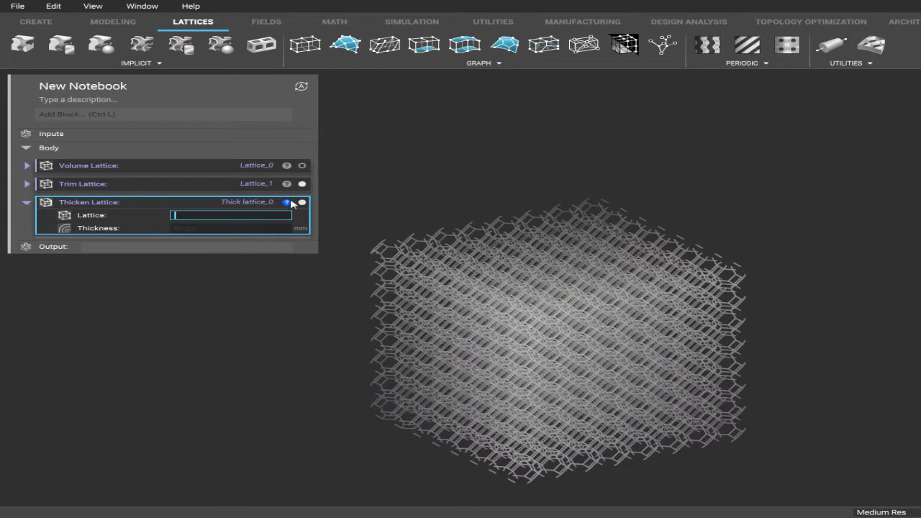
{"action": "left_click", "coordinate": [27, 185]}
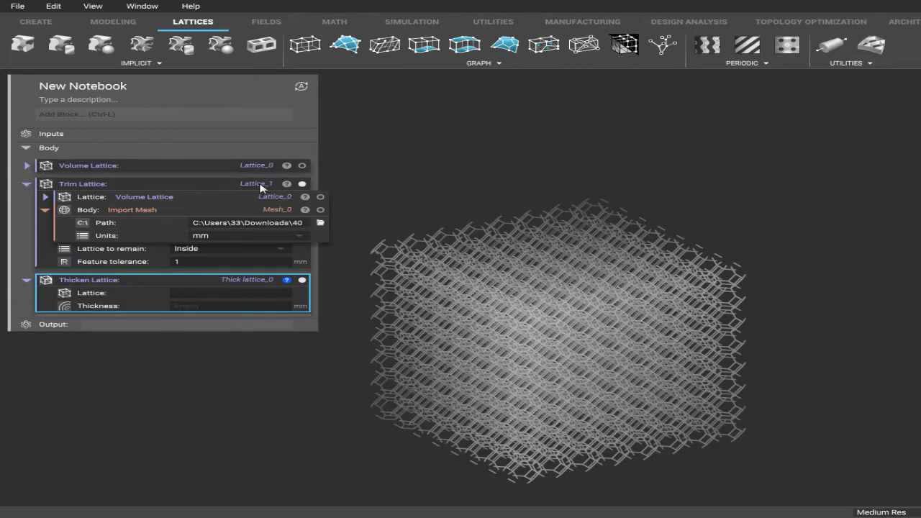
{"action": "left_click", "coordinate": [264, 292]}
{"action": "type", "text": "latt"}
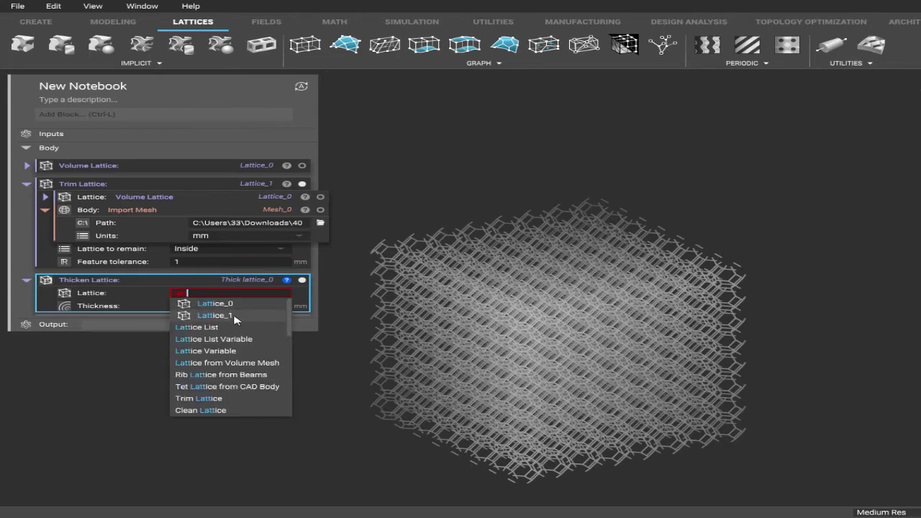
{"action": "left_click", "coordinate": [235, 319]}
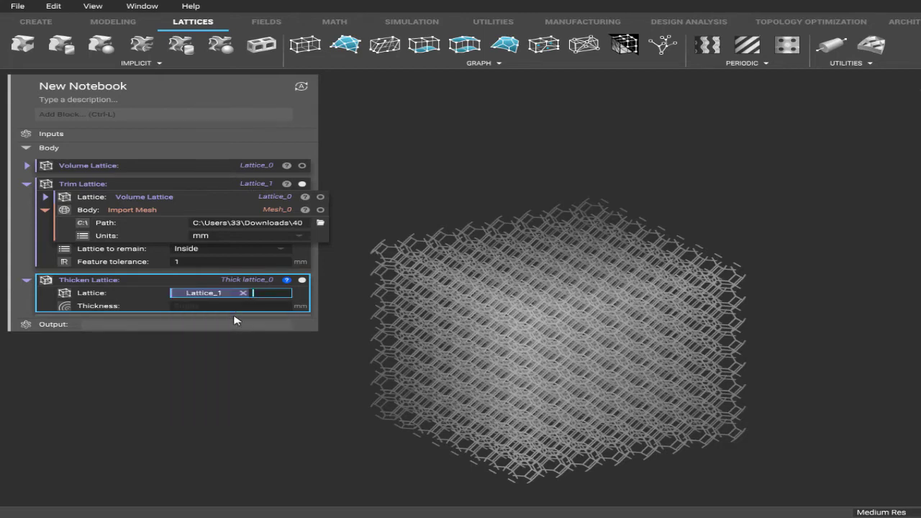
{"action": "left_click", "coordinate": [27, 184]}
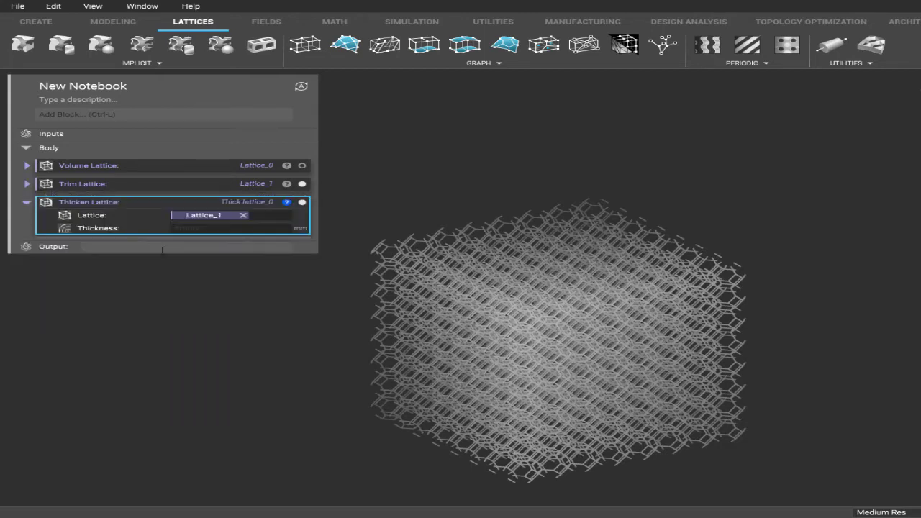
{"action": "left_click", "coordinate": [182, 229]}
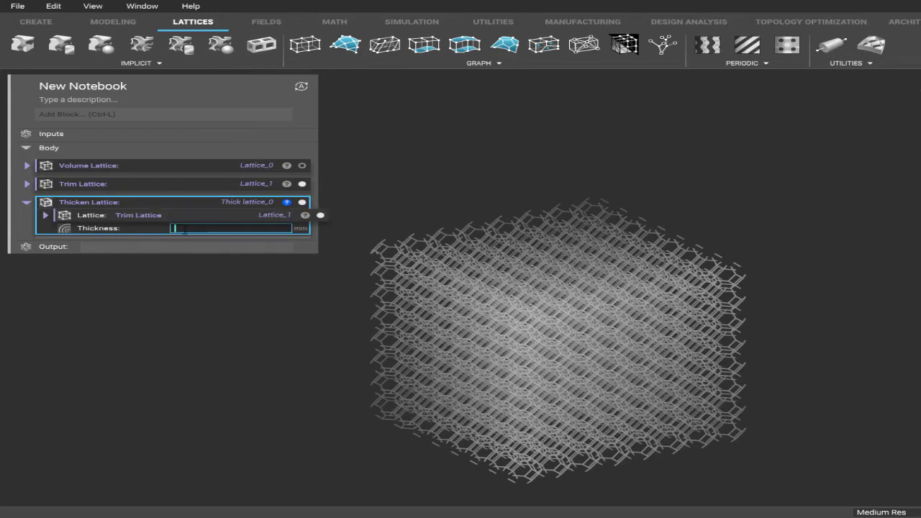
Apply a 2 mm strut thickness, then reduce it to 1 mm and inspect the thickened cube
{"action": "type", "text": "2"}
{"action": "left_click", "coordinate": [316, 249]}
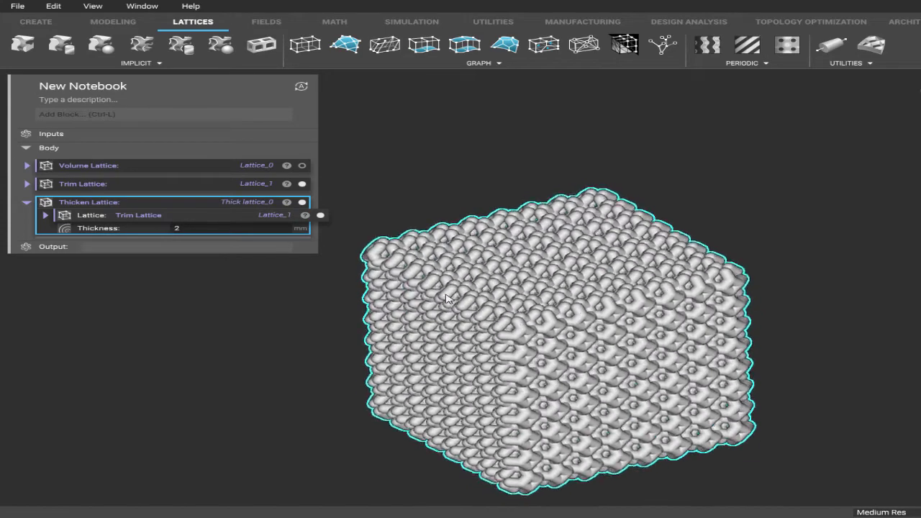
{"action": "left_click", "coordinate": [240, 229]}
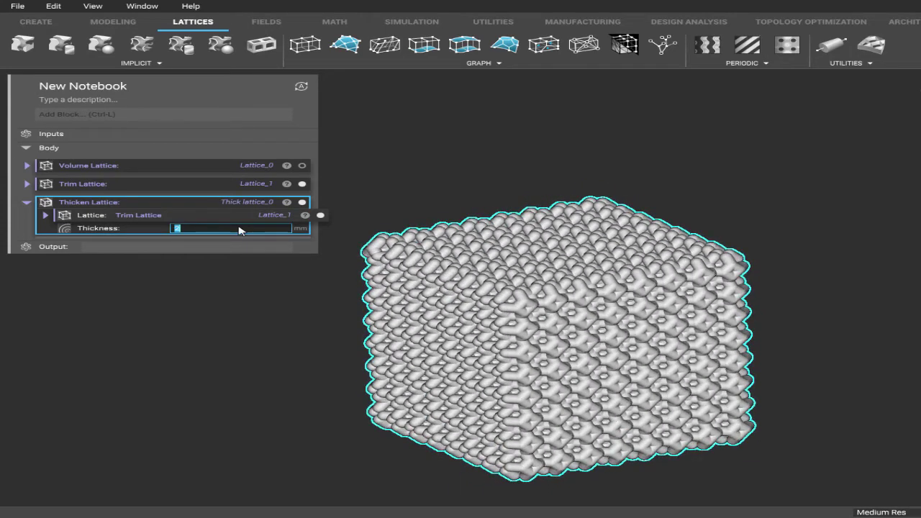
{"action": "type", "text": "1"}
{"action": "key", "text": "Return"}
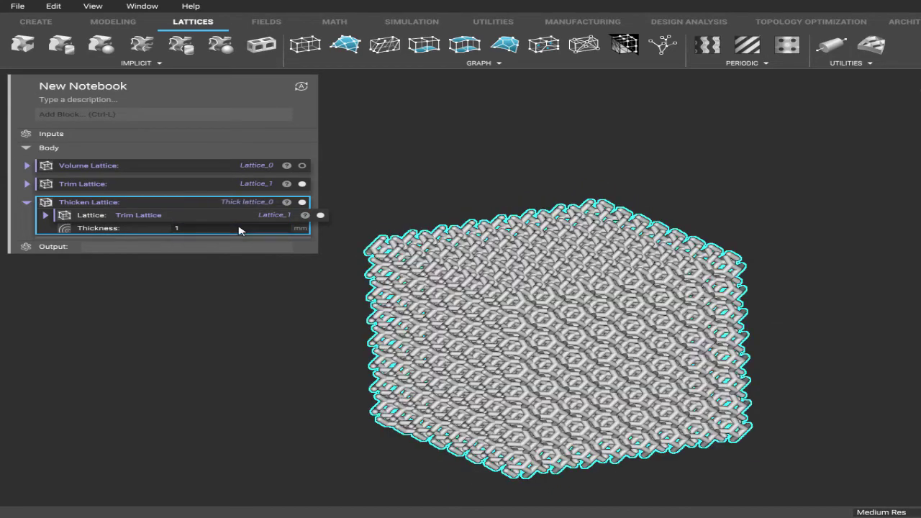
{"action": "right_click_drag", "start_coordinate": [494, 309], "coordinate": [394, 280]}
{"action": "scroll", "coordinate": [395, 280], "scroll_direction": "up", "scroll_amount": 3}
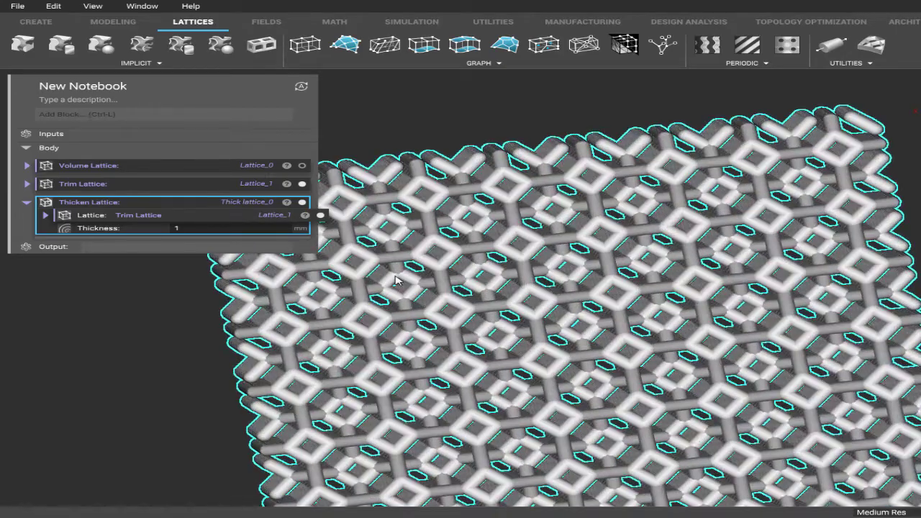
{"action": "scroll", "coordinate": [456, 295], "scroll_direction": "up", "scroll_amount": 5}
{"action": "scroll", "coordinate": [504, 355], "scroll_direction": "down", "scroll_amount": 10}
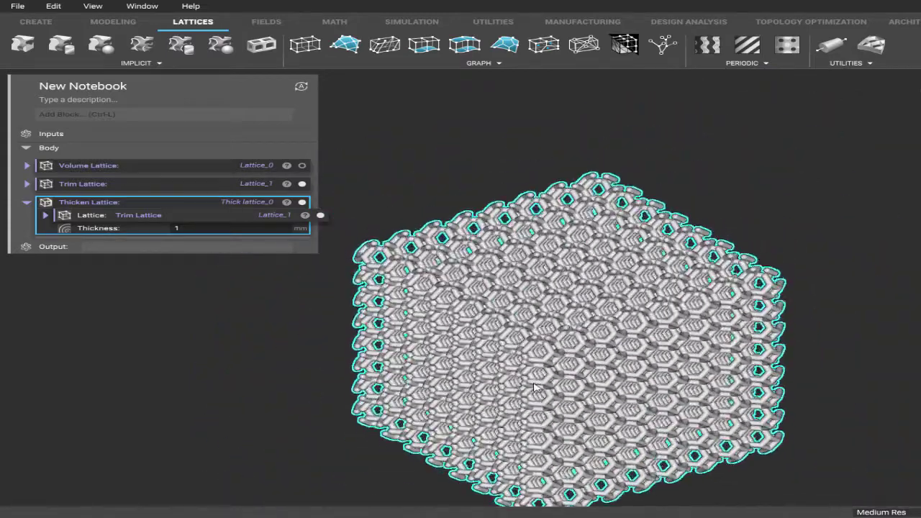
{"action": "right_click_drag", "start_coordinate": [534, 388], "coordinate": [531, 319]}
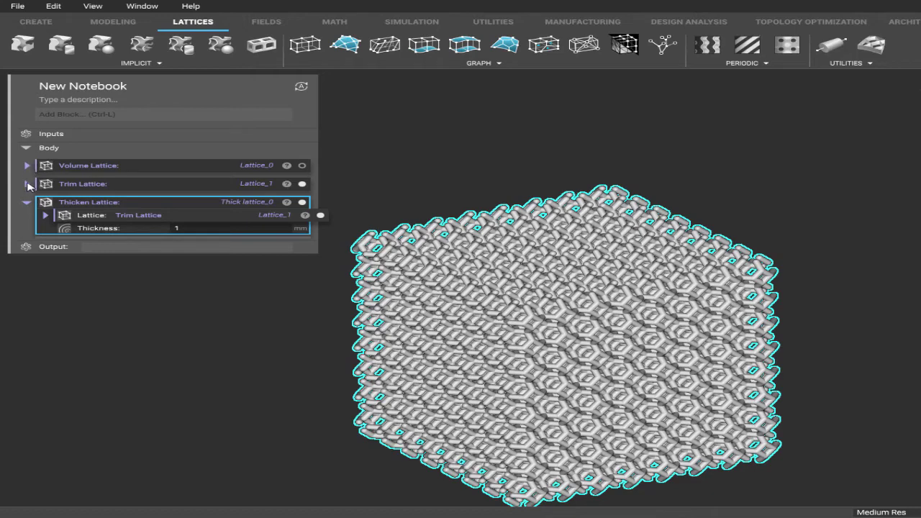
Change the Volume Lattice unit type to Diamond and inspect the result
{"action": "left_click", "coordinate": [28, 166]}
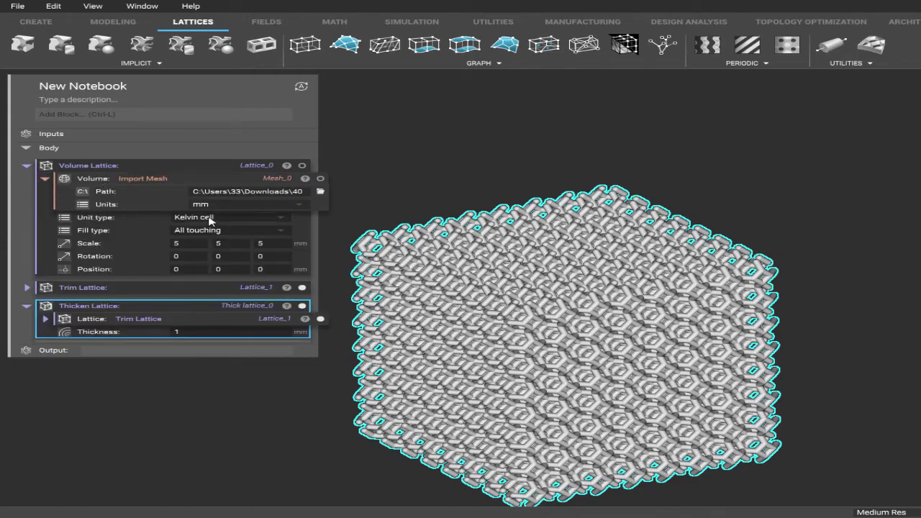
{"action": "left_click", "coordinate": [232, 217]}
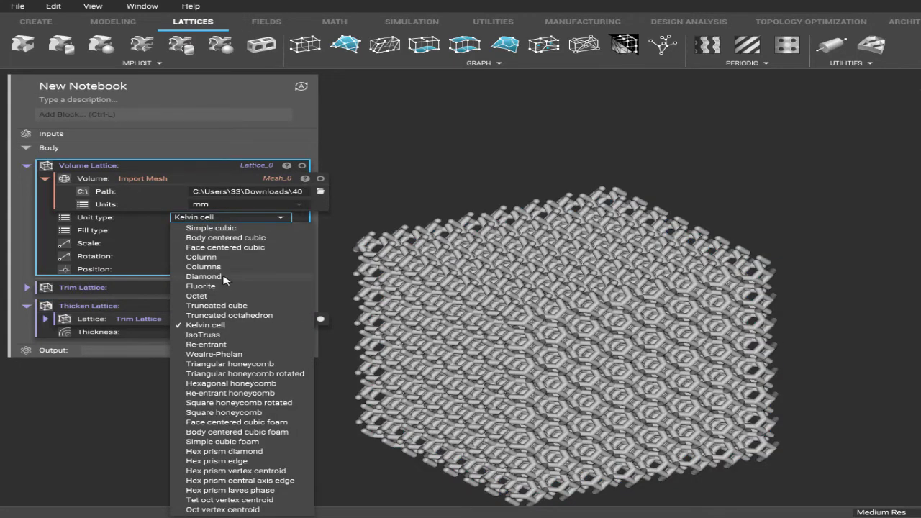
{"action": "left_click", "coordinate": [225, 277]}
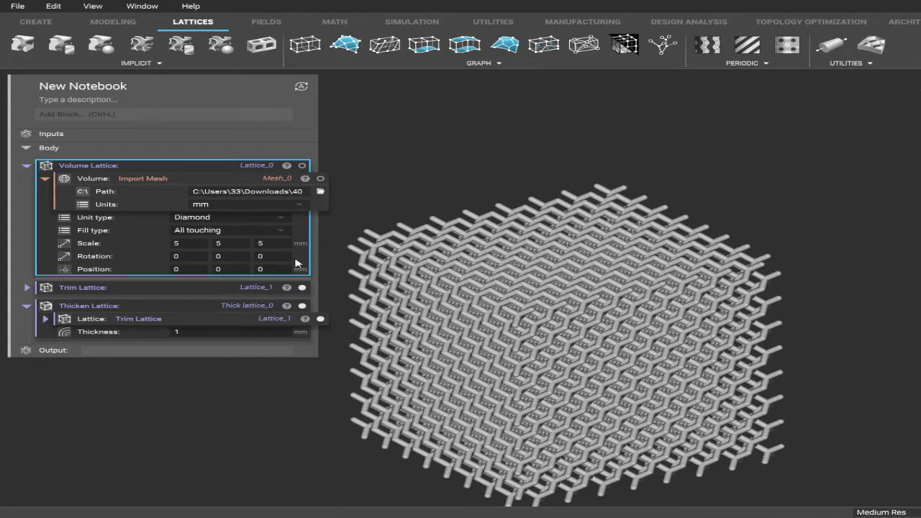
{"action": "right_click_drag", "start_coordinate": [517, 317], "coordinate": [633, 286]}
{"action": "right_click_drag", "start_coordinate": [582, 301], "coordinate": [528, 329]}
Try the Weaire-Phelan unit type, then switch back to Diamond
{"action": "left_click", "coordinate": [261, 224]}
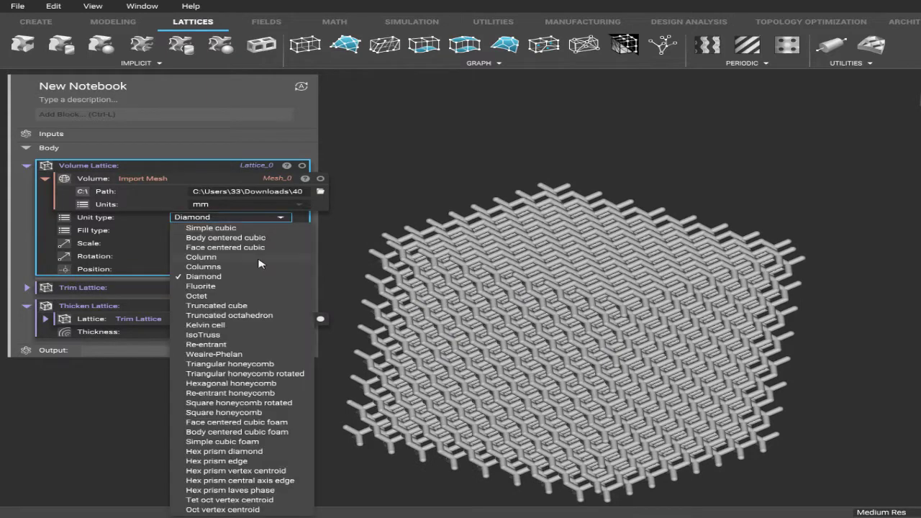
{"action": "left_click", "coordinate": [248, 354]}
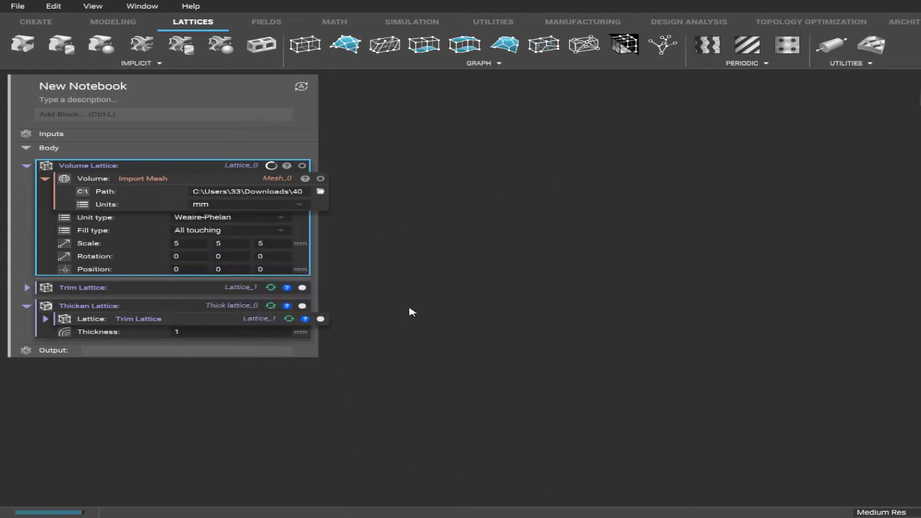
{"action": "right_click_drag", "start_coordinate": [548, 322], "coordinate": [338, 246]}
{"action": "left_click", "coordinate": [273, 218]}
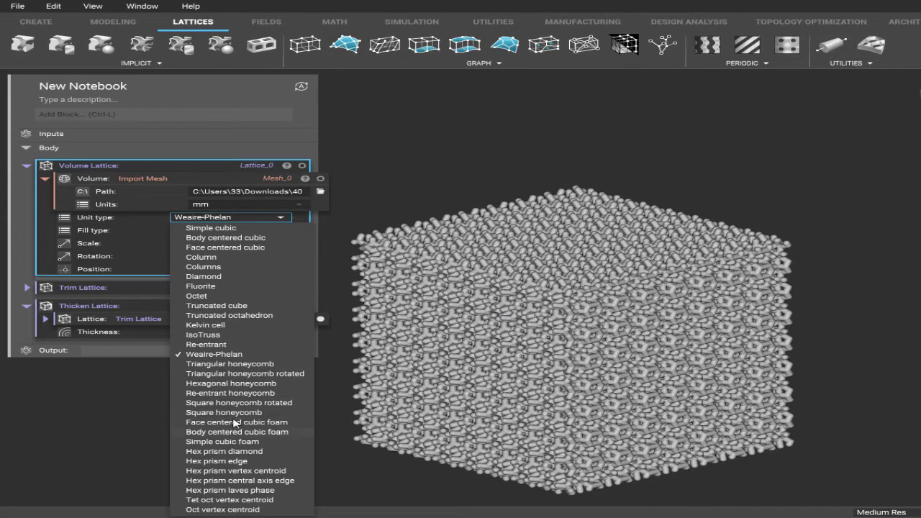
{"action": "left_click", "coordinate": [218, 275]}
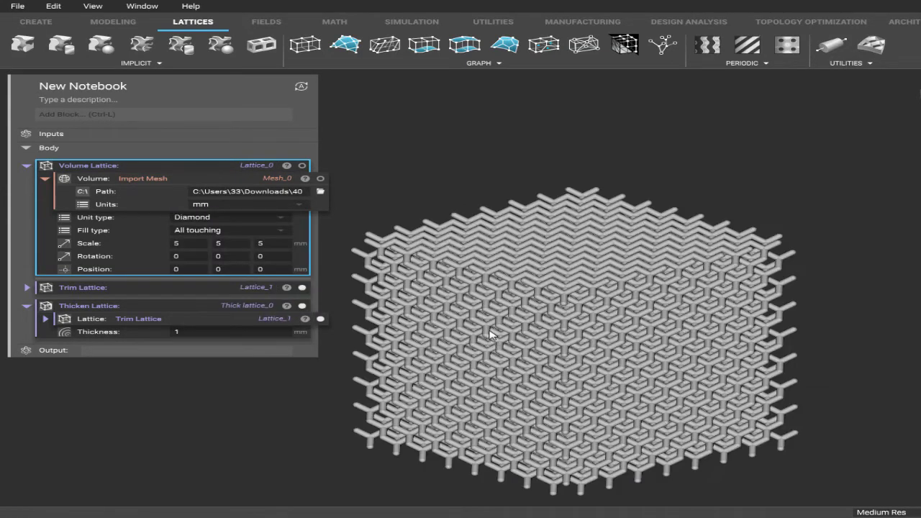
{"action": "right_click_drag", "start_coordinate": [508, 290], "coordinate": [503, 315]}
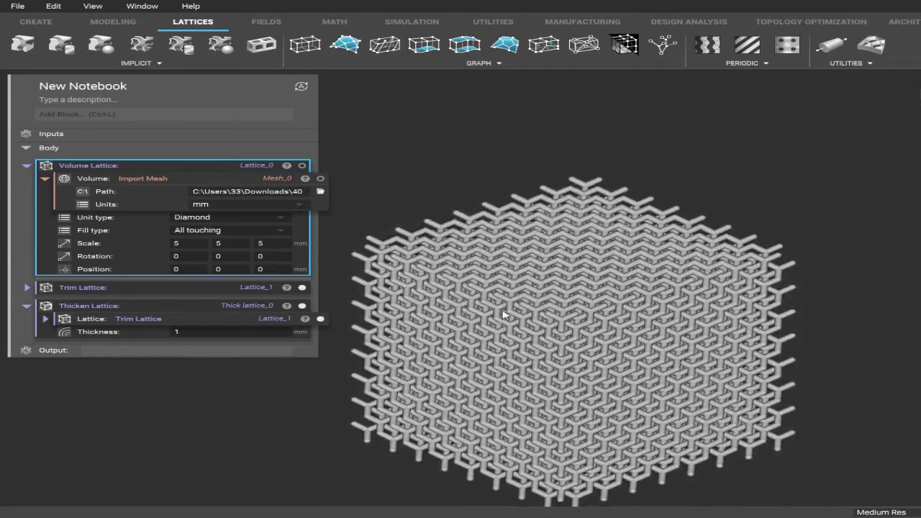
Set the unit type to Column, turning the cube into parallel rods
{"action": "left_click", "coordinate": [238, 220]}
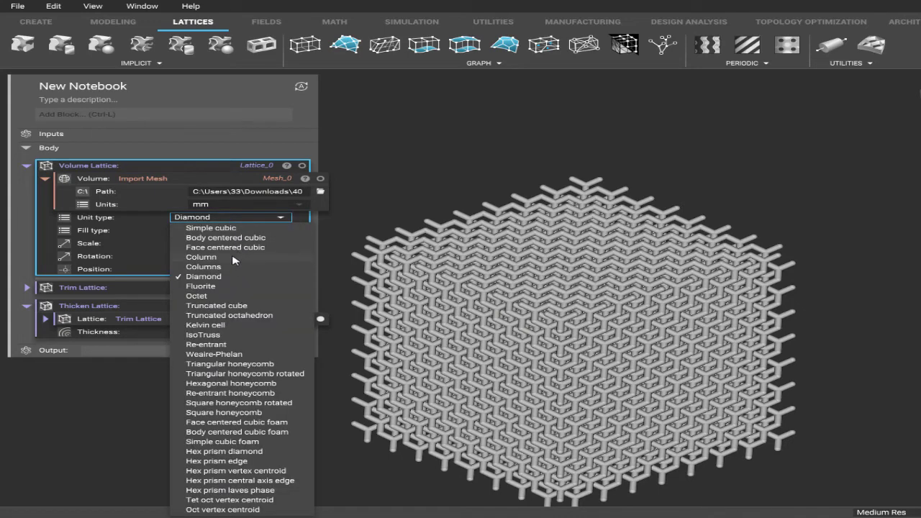
{"action": "left_click", "coordinate": [234, 258]}
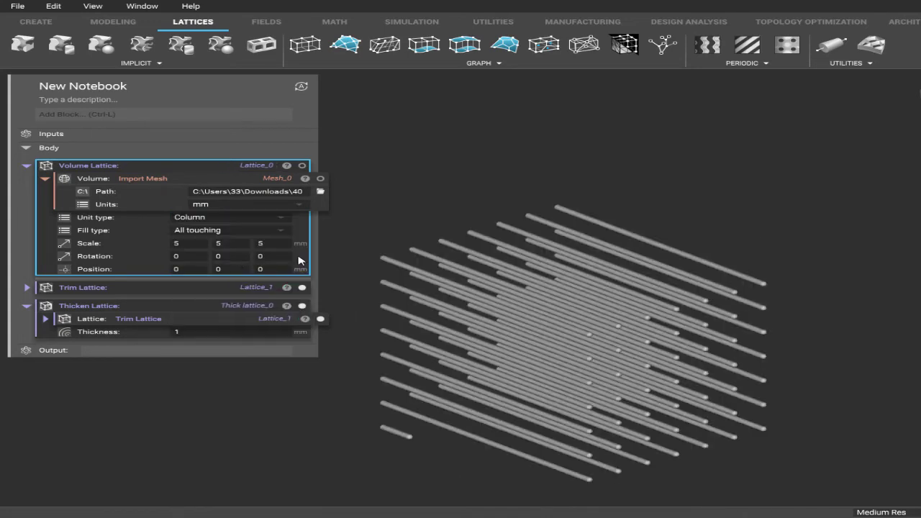
{"action": "left_click", "coordinate": [268, 219]}
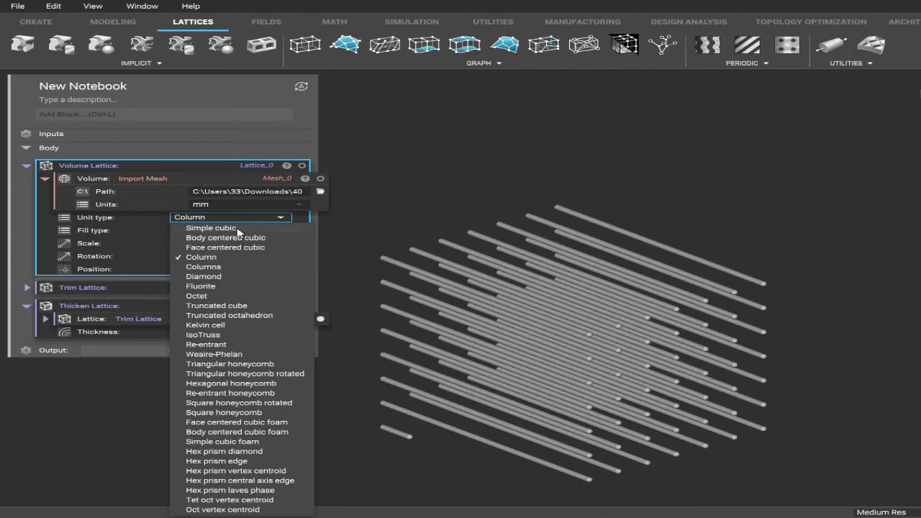